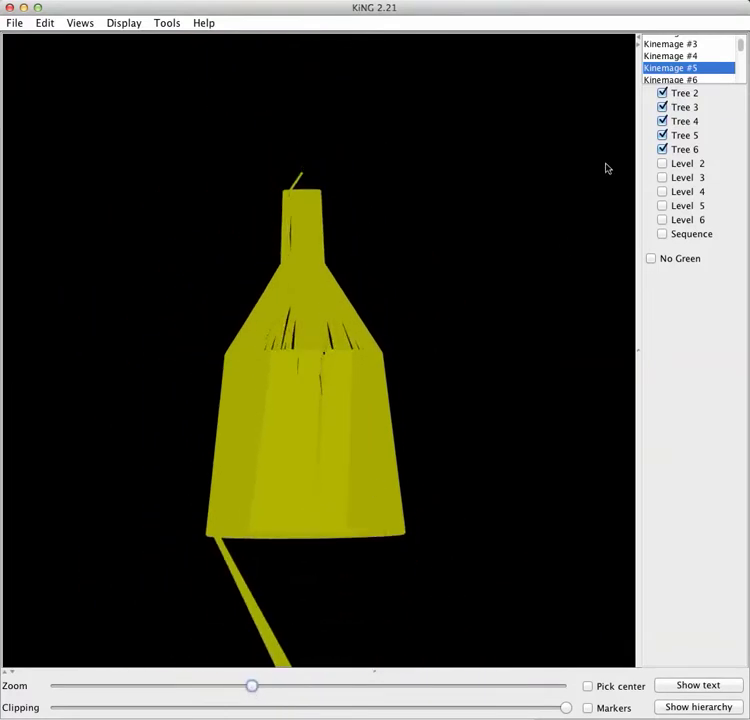
In Kinemages #6 and #7, hide the green model and rotate the yellow one.
{"action": "left_click", "coordinate": [670, 80]}
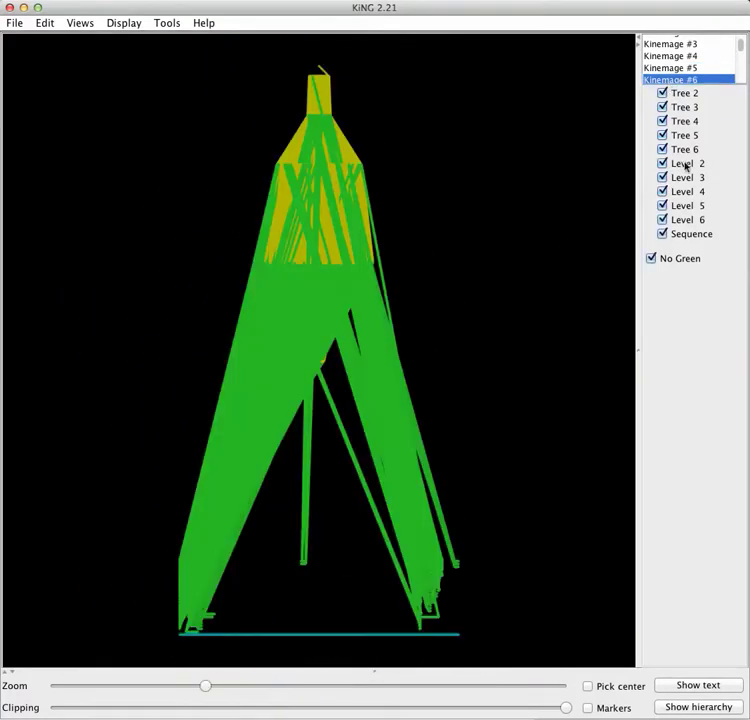
{"action": "left_click", "coordinate": [651, 259]}
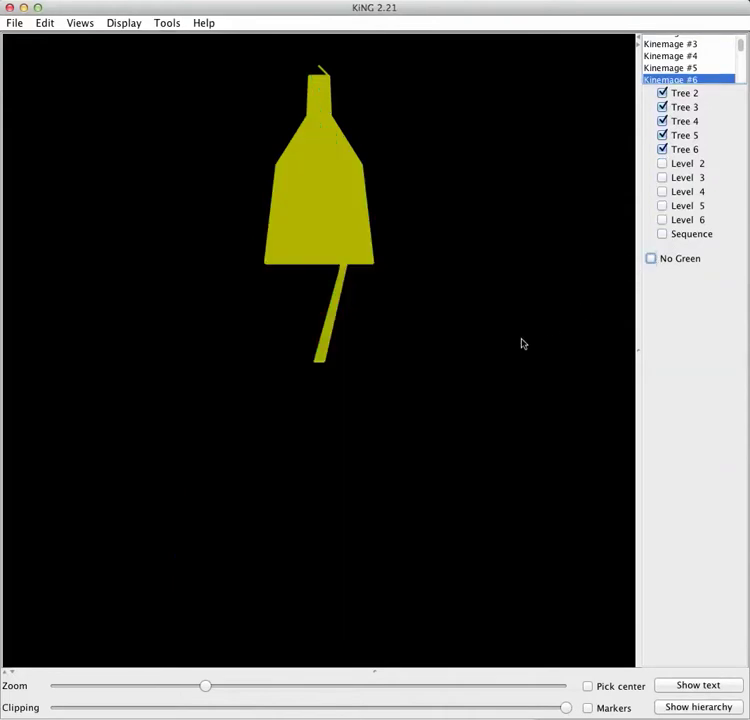
{"action": "left_click_drag", "start_coordinate": [522, 343], "coordinate": [551, 343]}
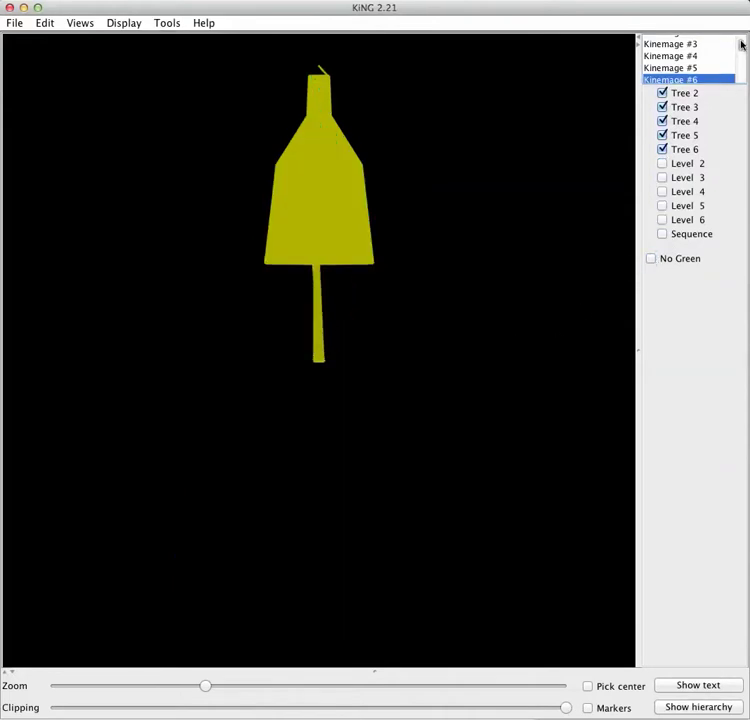
{"action": "scroll", "coordinate": [742, 45], "scroll_direction": "down", "scroll_amount": 2}
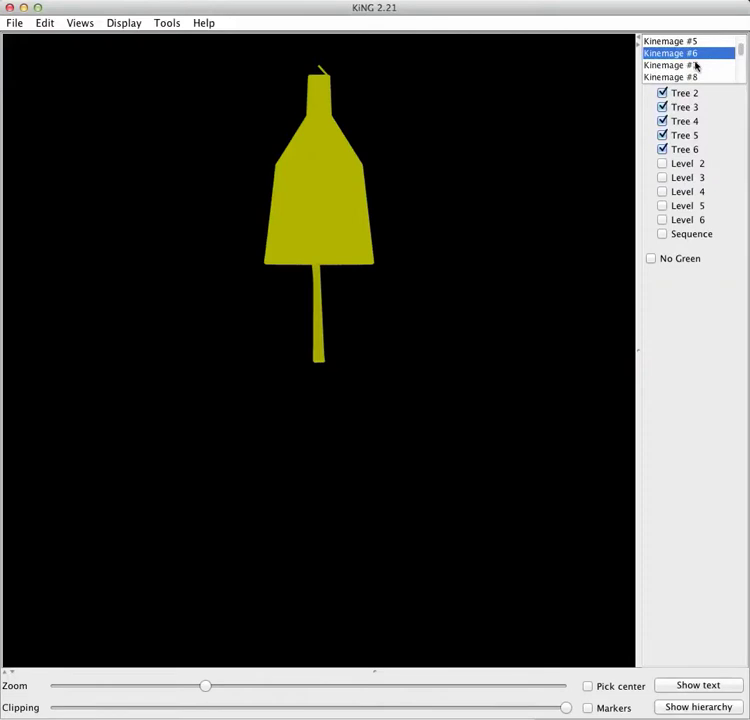
{"action": "left_click", "coordinate": [696, 66]}
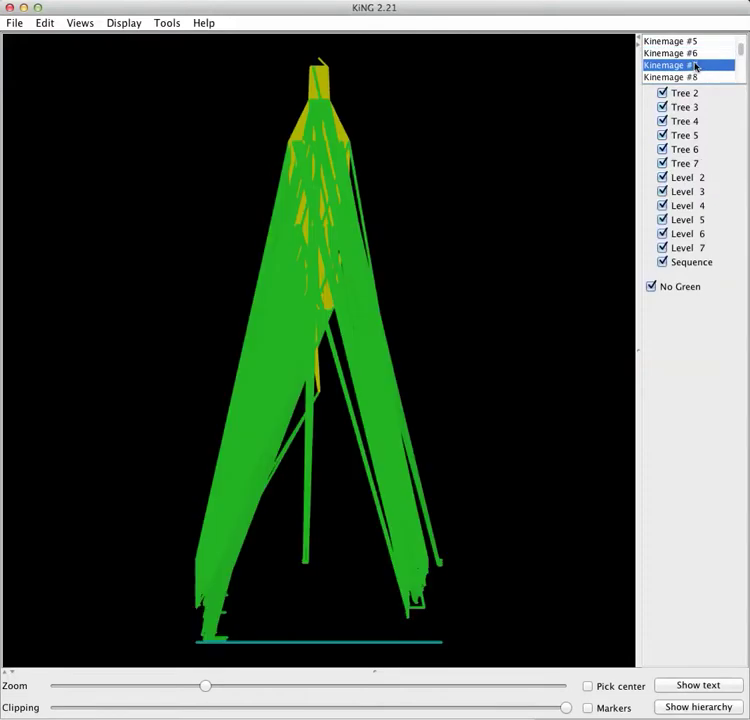
{"action": "left_click", "coordinate": [651, 288]}
{"action": "left_click_drag", "start_coordinate": [455, 361], "coordinate": [592, 366]}
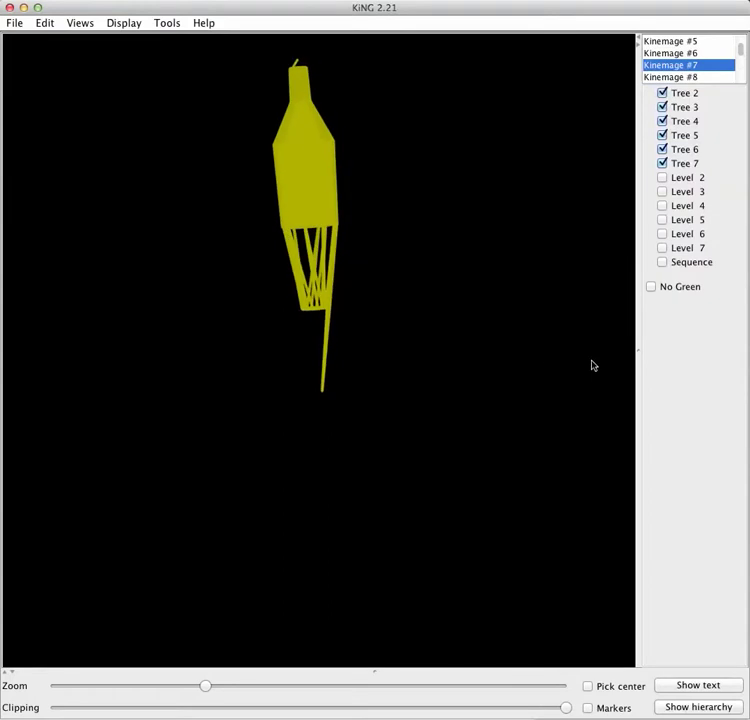
Hide the green model in Kinemages #8 and #9, turning the yellow model slightly.
{"action": "left_click", "coordinate": [686, 78]}
{"action": "left_click", "coordinate": [651, 287]}
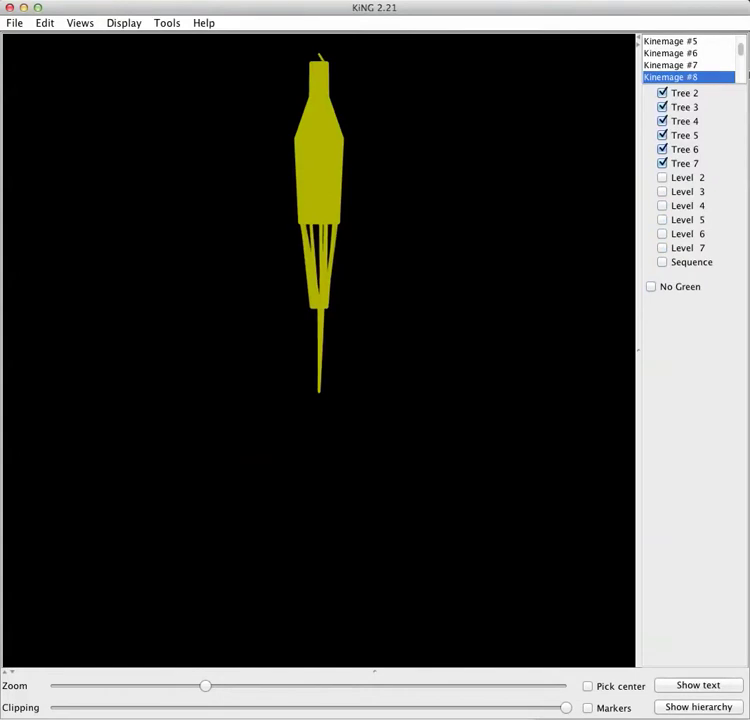
{"action": "scroll", "coordinate": [735, 70], "scroll_direction": "down", "scroll_amount": 3}
{"action": "left_click", "coordinate": [673, 54]}
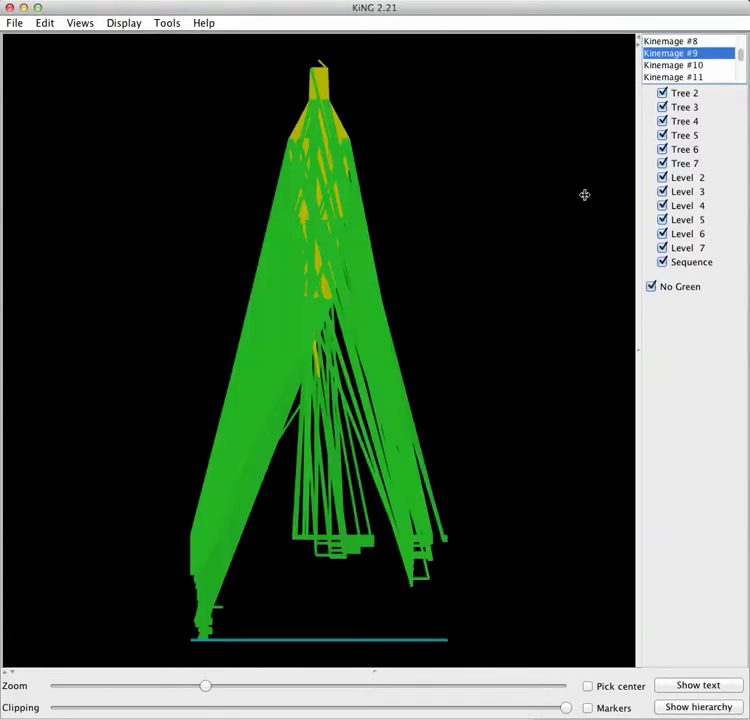
{"action": "left_click", "coordinate": [651, 287]}
{"action": "left_click_drag", "start_coordinate": [442, 303], "coordinate": [574, 264]}
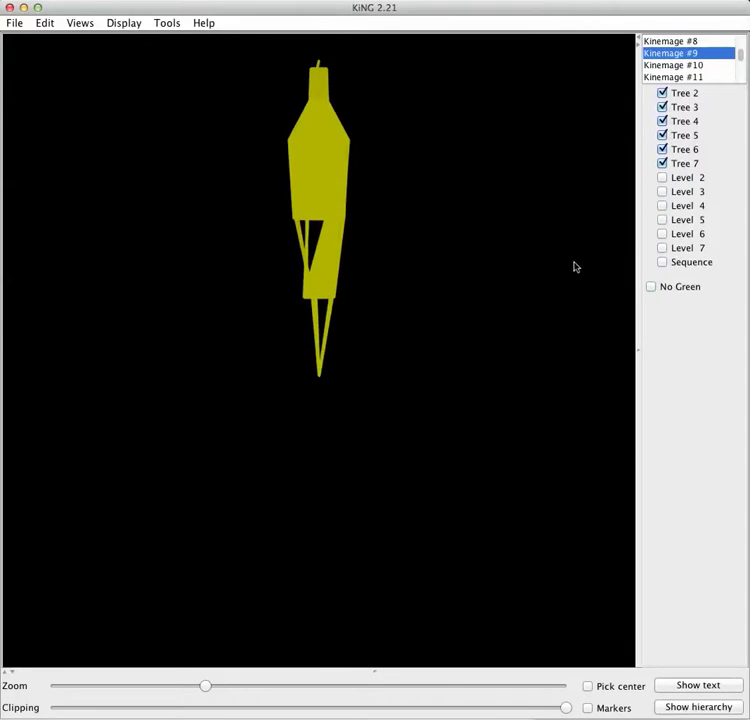
In Kinemage #10, toggle the green model off and on, then rotate both models about the vertical axis.
{"action": "left_click", "coordinate": [688, 66]}
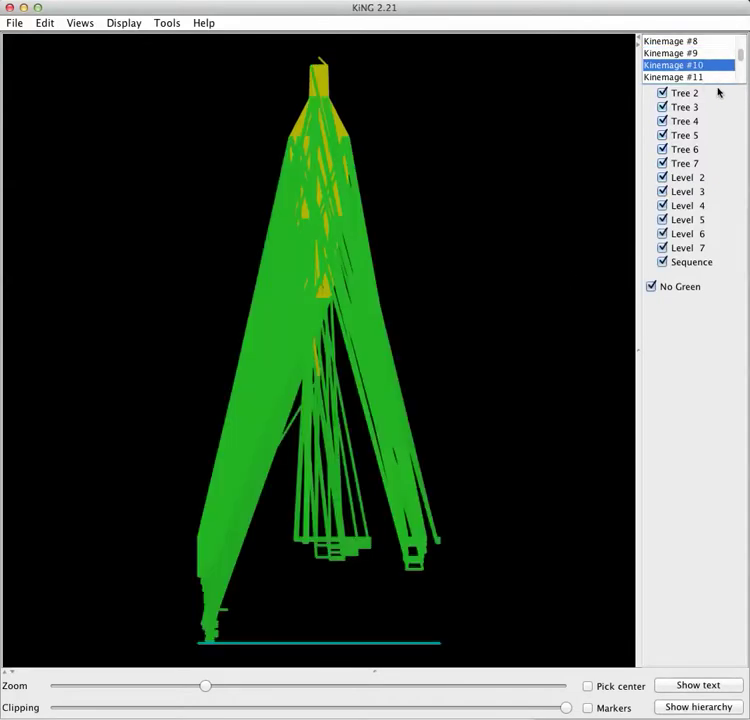
{"action": "left_click", "coordinate": [651, 287]}
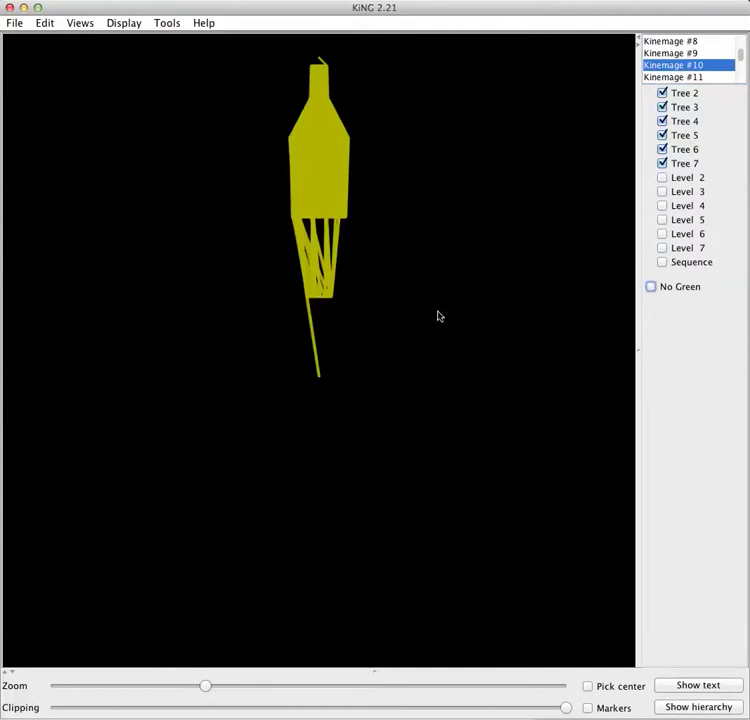
{"action": "left_click", "coordinate": [651, 287]}
{"action": "left_click_drag", "start_coordinate": [263, 611], "coordinate": [357, 596]}
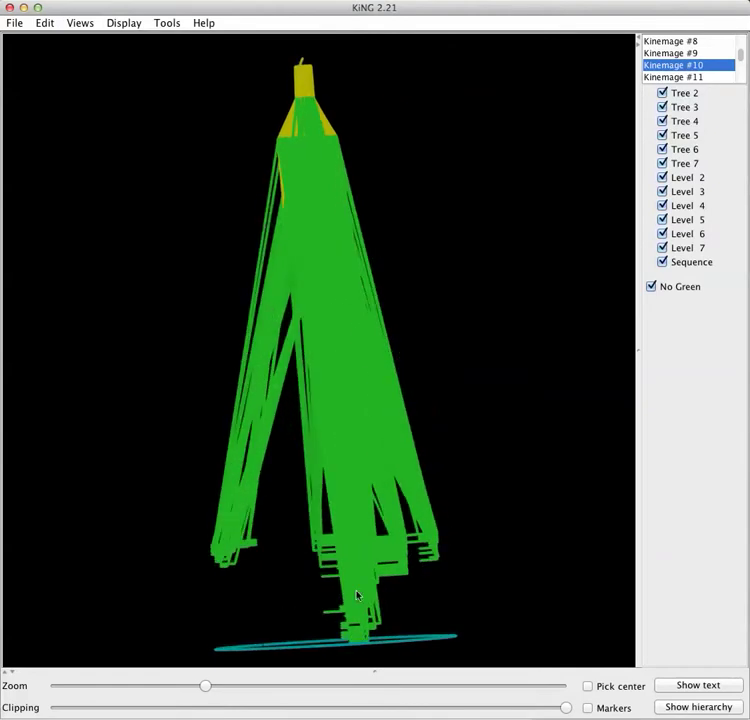
{"action": "left_click_drag", "start_coordinate": [251, 603], "coordinate": [303, 592]}
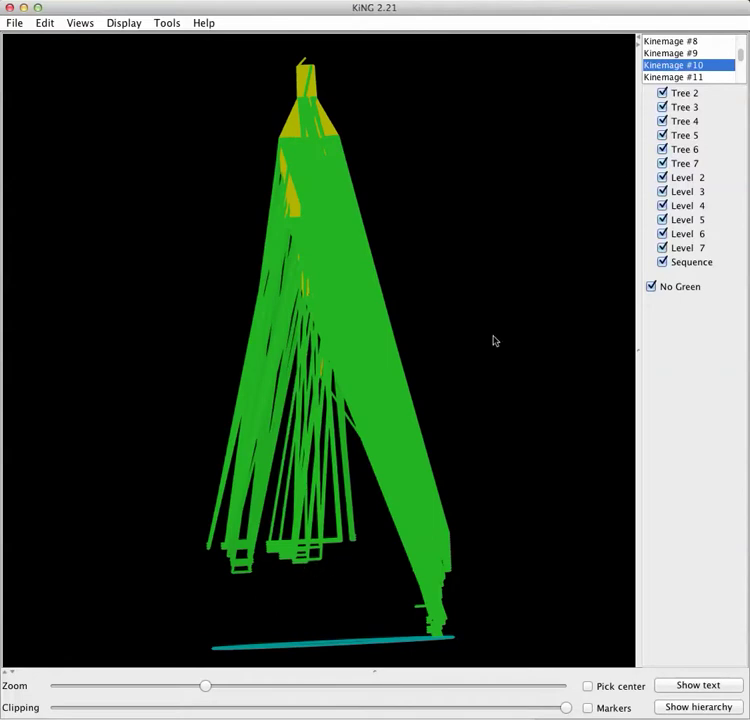
Open Kinemage #11, hide its green parts and rotate the yellow bottle-shaped model.
{"action": "left_click", "coordinate": [695, 78]}
{"action": "left_click_drag", "start_coordinate": [343, 356], "coordinate": [420, 358]}
{"action": "left_click", "coordinate": [651, 287]}
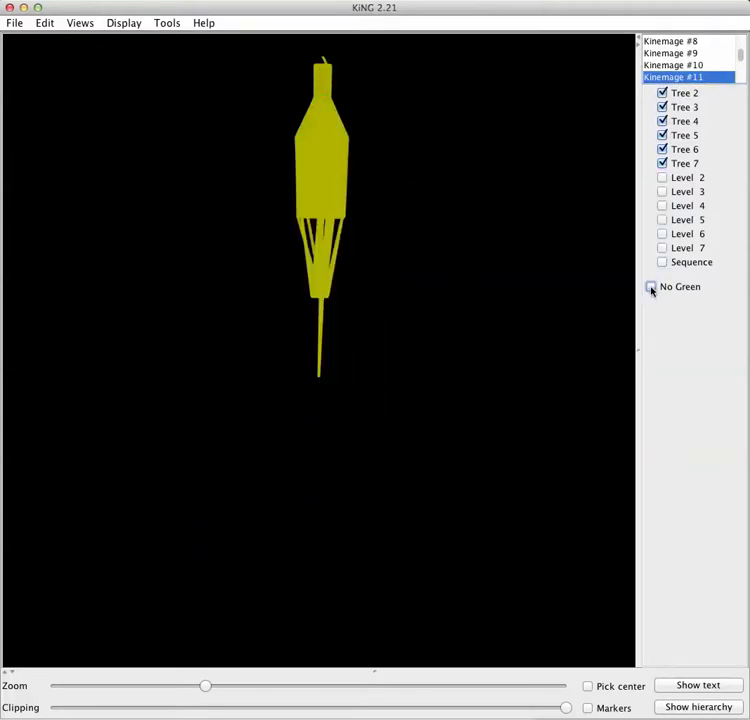
{"action": "left_click_drag", "start_coordinate": [273, 367], "coordinate": [380, 365]}
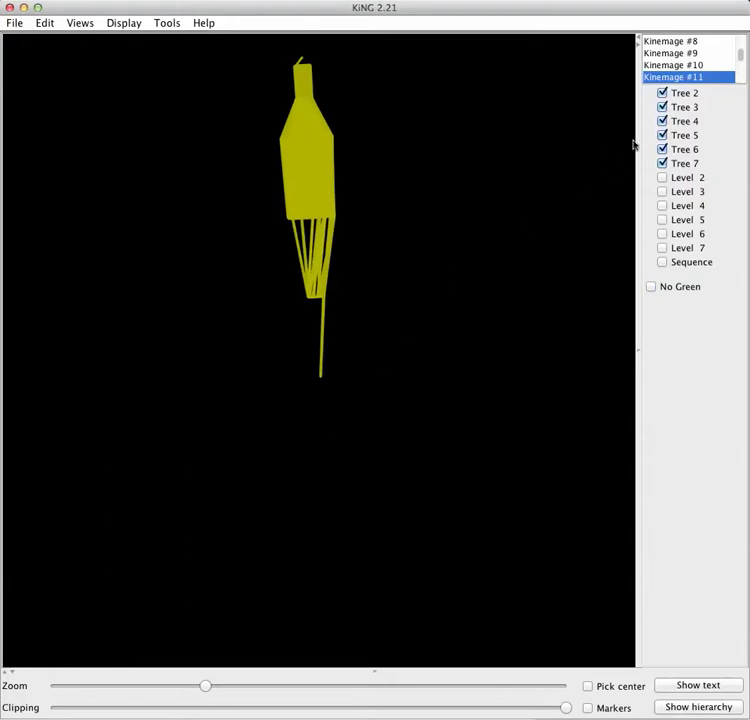
{"action": "scroll", "coordinate": [742, 58], "scroll_direction": "down", "scroll_amount": 5}
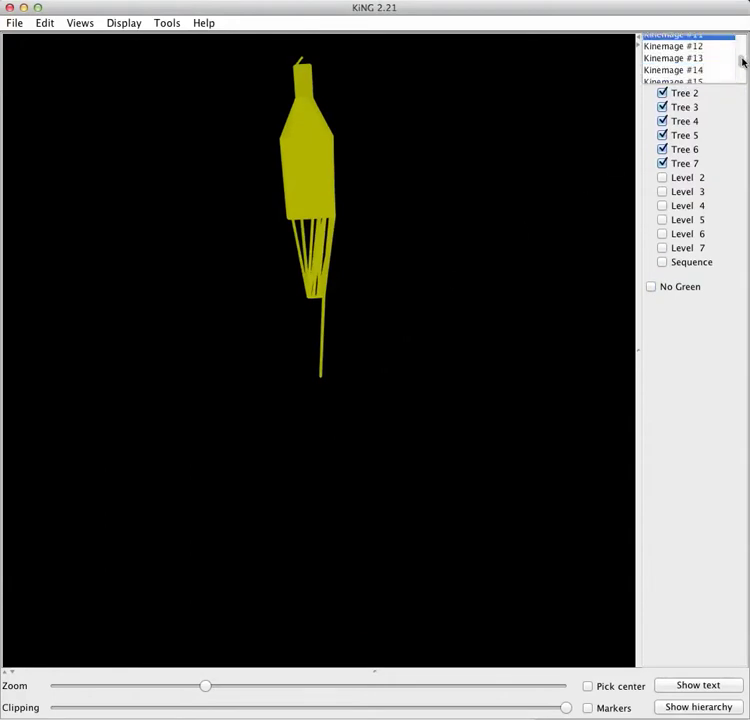
Hide the green lines in Kinemages #14, #16 and #20, leaving the yellow models.
{"action": "left_click", "coordinate": [690, 54]}
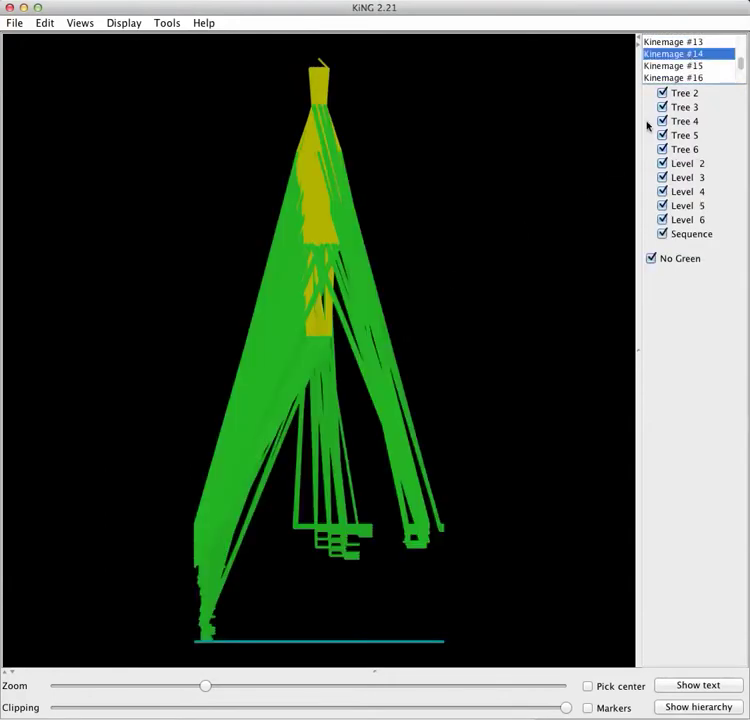
{"action": "left_click", "coordinate": [651, 258]}
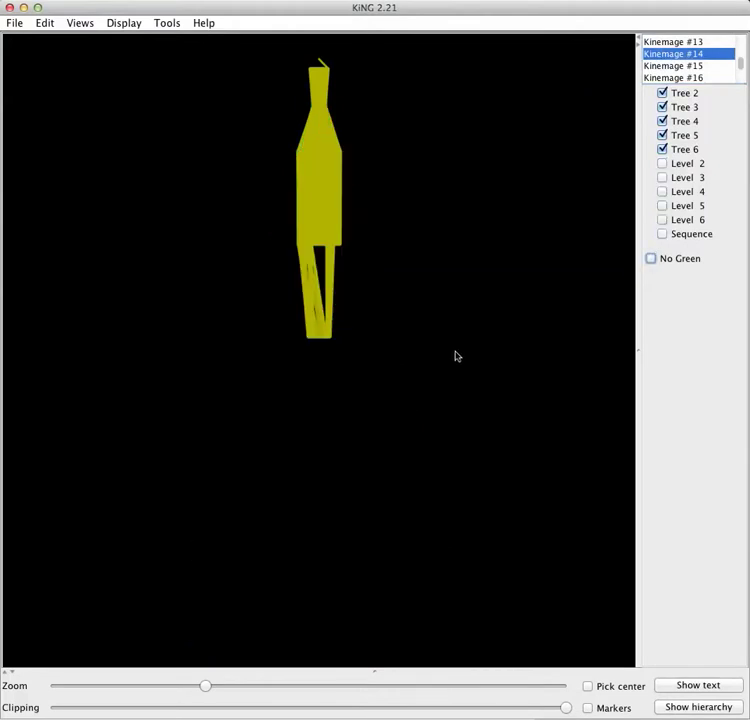
{"action": "left_click", "coordinate": [700, 79]}
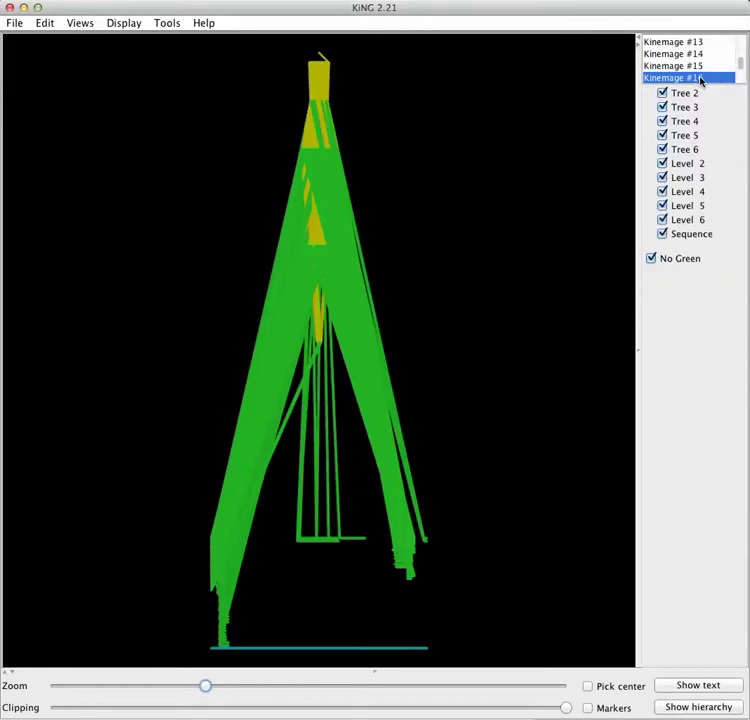
{"action": "left_click", "coordinate": [651, 259]}
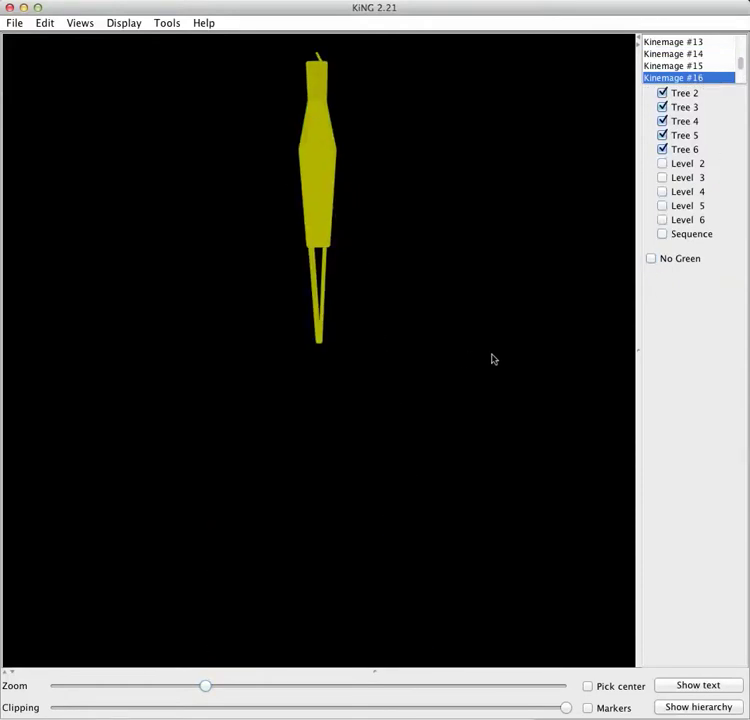
{"action": "left_click_drag", "start_coordinate": [741, 65], "coordinate": [742, 73]}
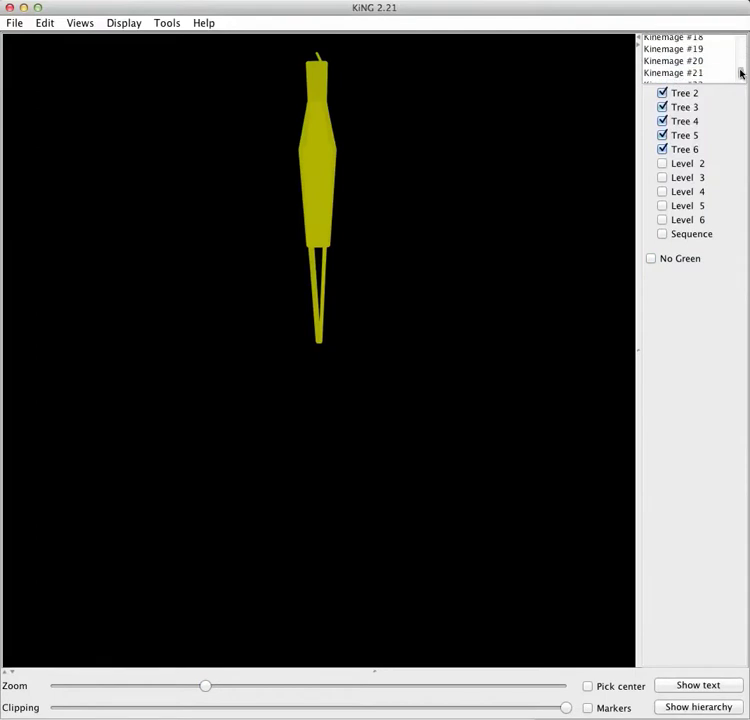
{"action": "left_click", "coordinate": [676, 62]}
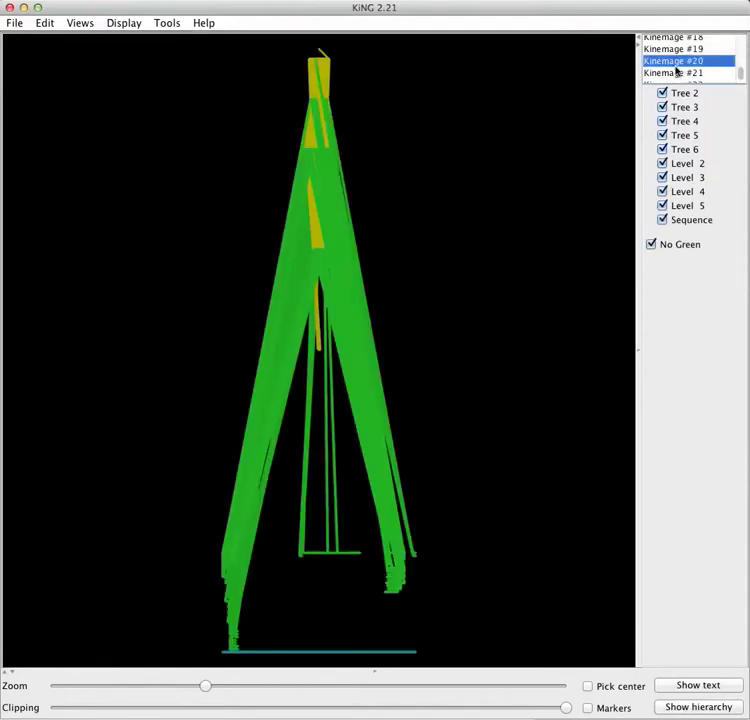
{"action": "left_click", "coordinate": [651, 244]}
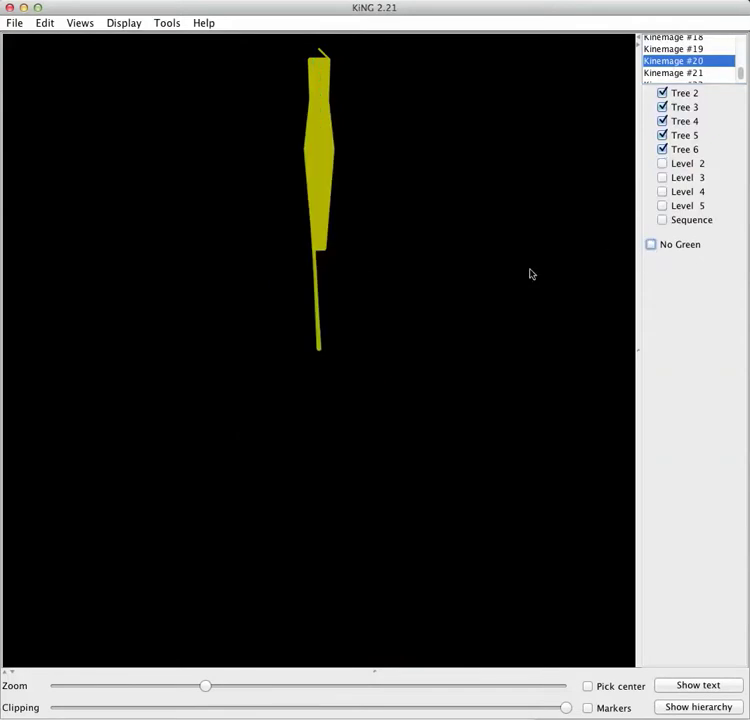
Open Kinemage #23, the mutation plot, and tilt it to view from above.
{"action": "scroll", "coordinate": [744, 74], "scroll_direction": "down", "scroll_amount": 2}
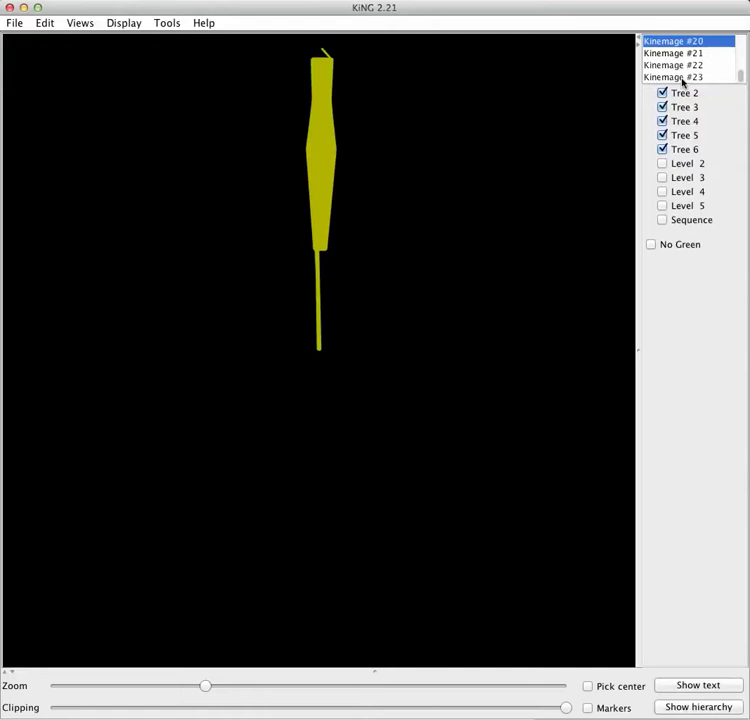
{"action": "left_click", "coordinate": [683, 78]}
{"action": "left_click_drag", "start_coordinate": [392, 491], "coordinate": [378, 545]}
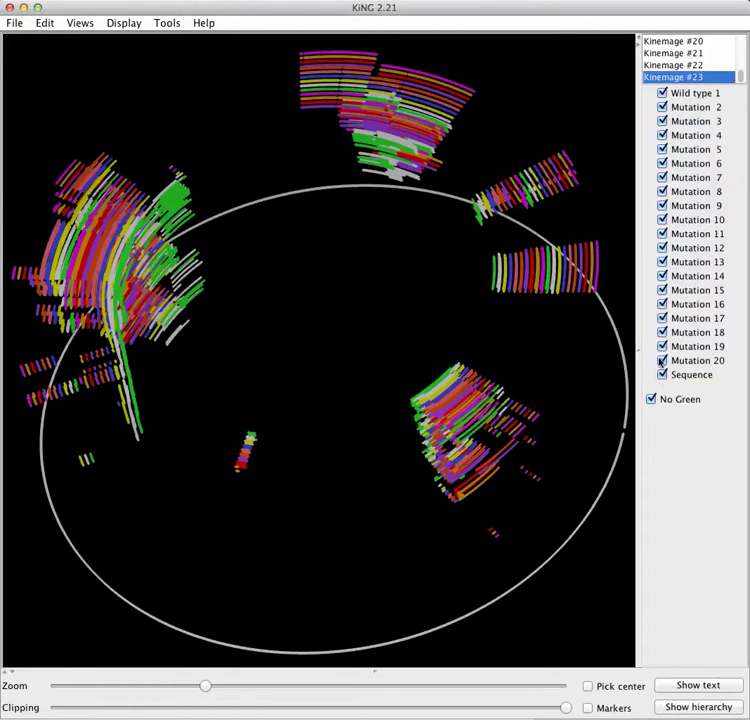
Uncheck Mutations 19 down to 2 so only Wild type 1's green arcs remain, then rotate.
{"action": "left_click", "coordinate": [662, 346]}
{"action": "left_click", "coordinate": [662, 332]}
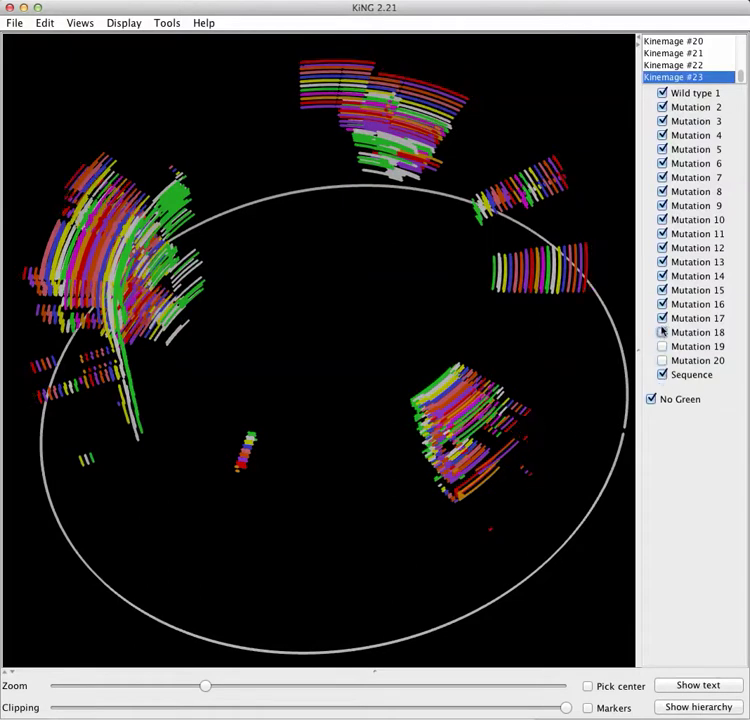
{"action": "left_click", "coordinate": [662, 318]}
{"action": "left_click", "coordinate": [662, 304]}
{"action": "left_click", "coordinate": [662, 290]}
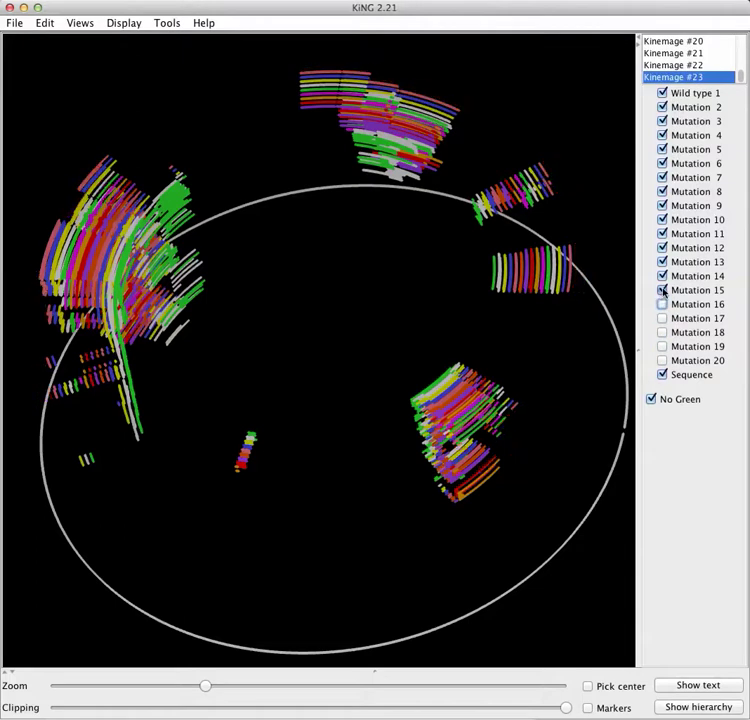
{"action": "left_click", "coordinate": [662, 276]}
{"action": "left_click", "coordinate": [662, 262]}
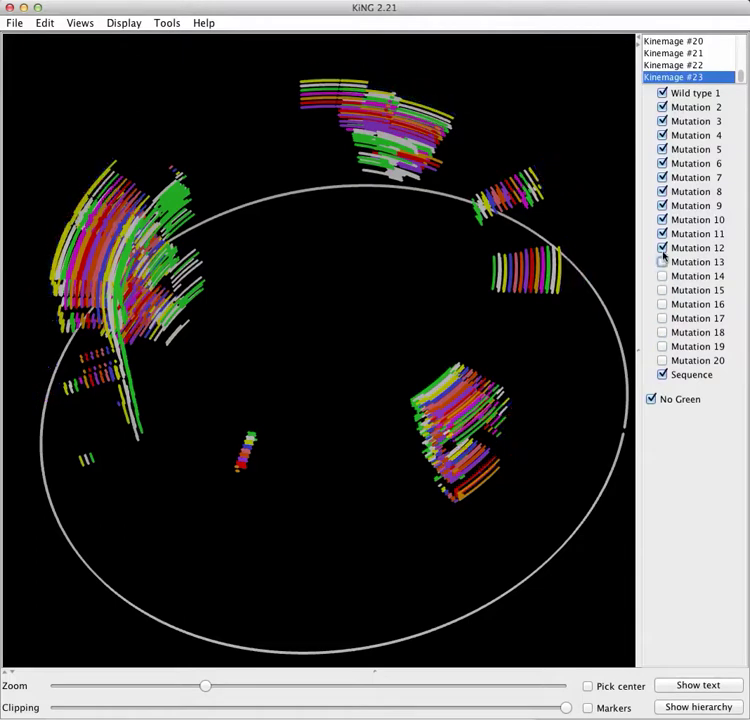
{"action": "left_click", "coordinate": [662, 248]}
{"action": "left_click", "coordinate": [662, 234]}
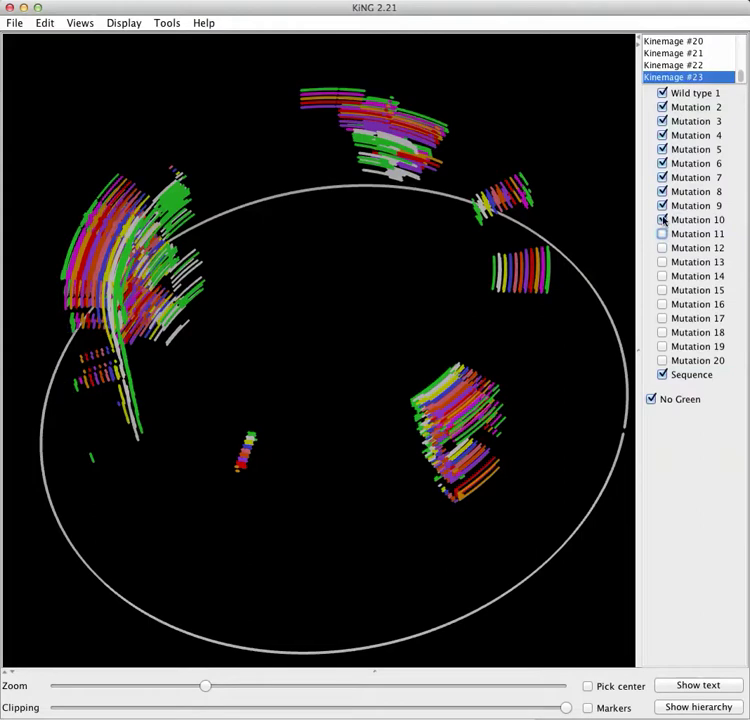
{"action": "left_click", "coordinate": [662, 220]}
{"action": "left_click", "coordinate": [662, 206]}
{"action": "left_click", "coordinate": [662, 192]}
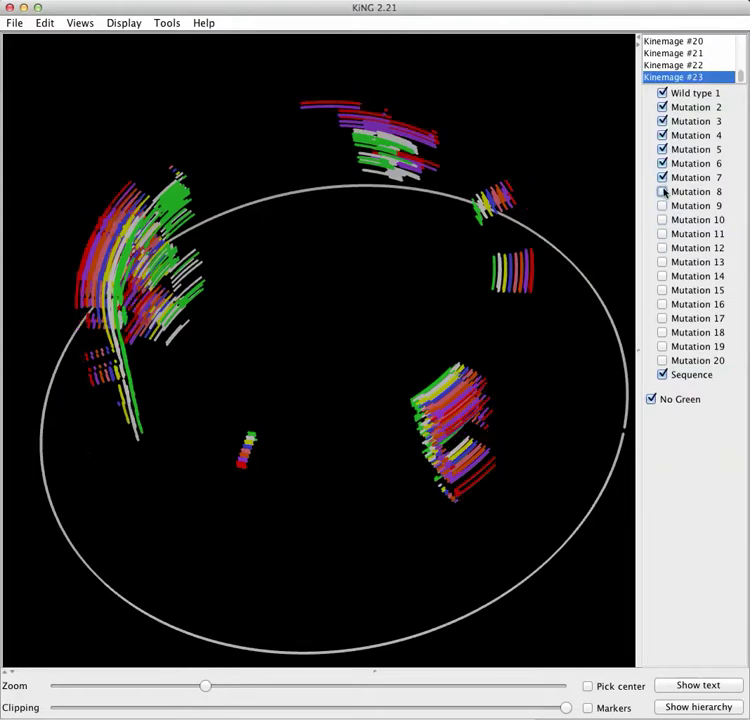
{"action": "left_click", "coordinate": [662, 178]}
{"action": "left_click", "coordinate": [662, 178]}
{"action": "left_click", "coordinate": [662, 163]}
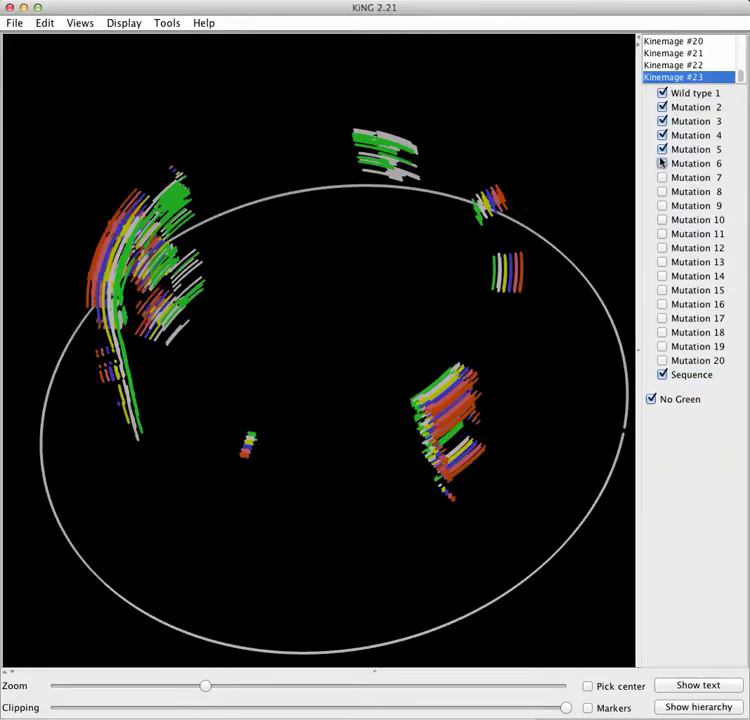
{"action": "left_click", "coordinate": [662, 149]}
{"action": "left_click", "coordinate": [662, 135]}
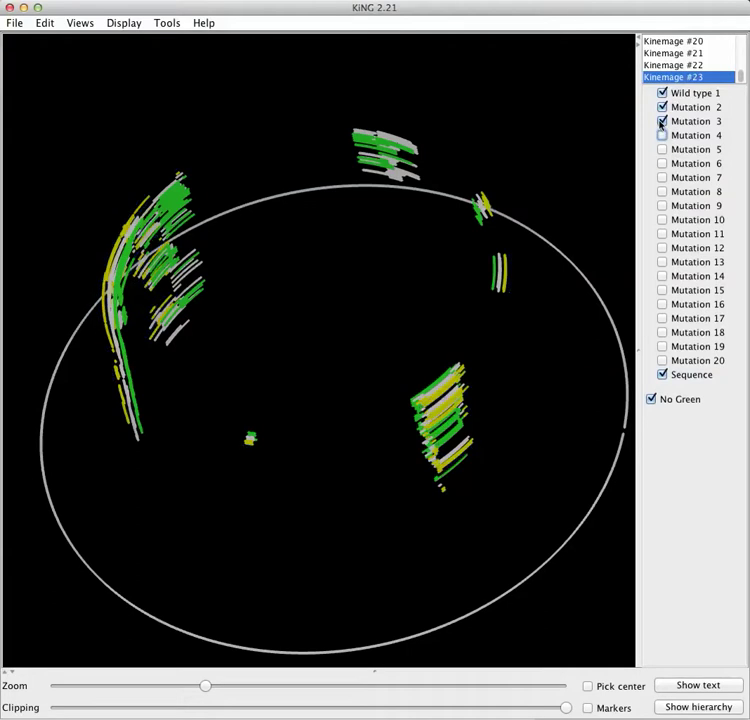
{"action": "left_click", "coordinate": [662, 121]}
{"action": "left_click", "coordinate": [662, 107]}
{"action": "left_click_drag", "start_coordinate": [323, 397], "coordinate": [467, 446]}
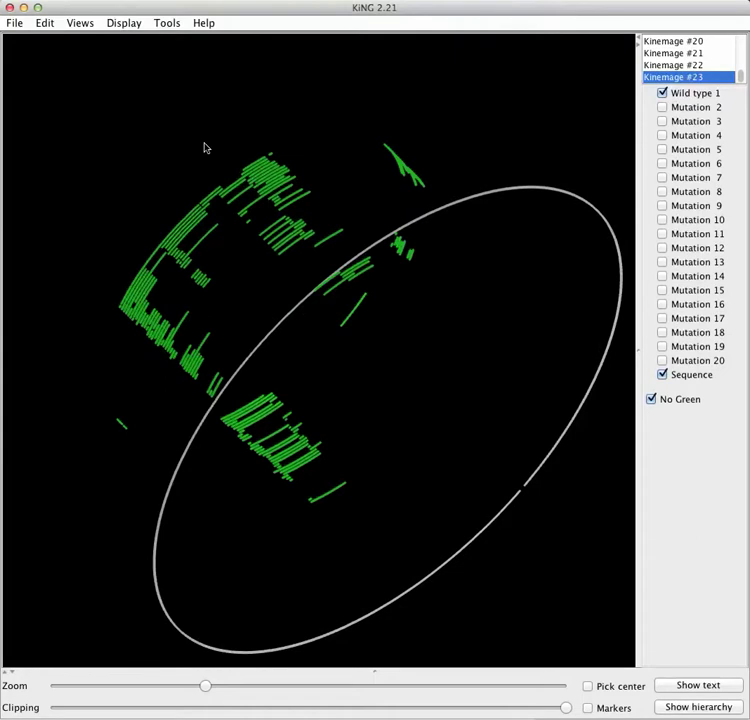
Show Mutation 2 over the wild type, tilt the plot side-on, then hide the wild type.
{"action": "left_click_drag", "start_coordinate": [205, 148], "coordinate": [176, 193]}
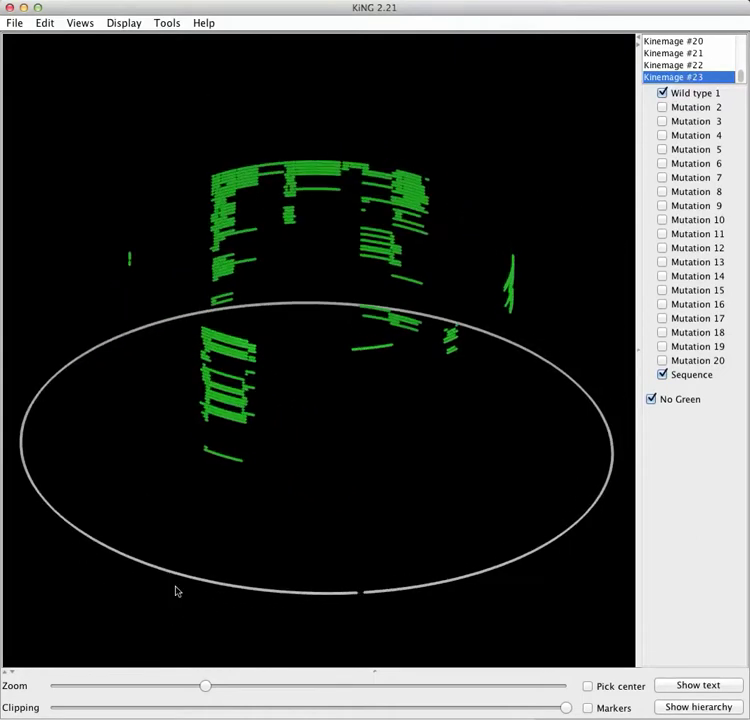
{"action": "left_click_drag", "start_coordinate": [144, 529], "coordinate": [165, 547]}
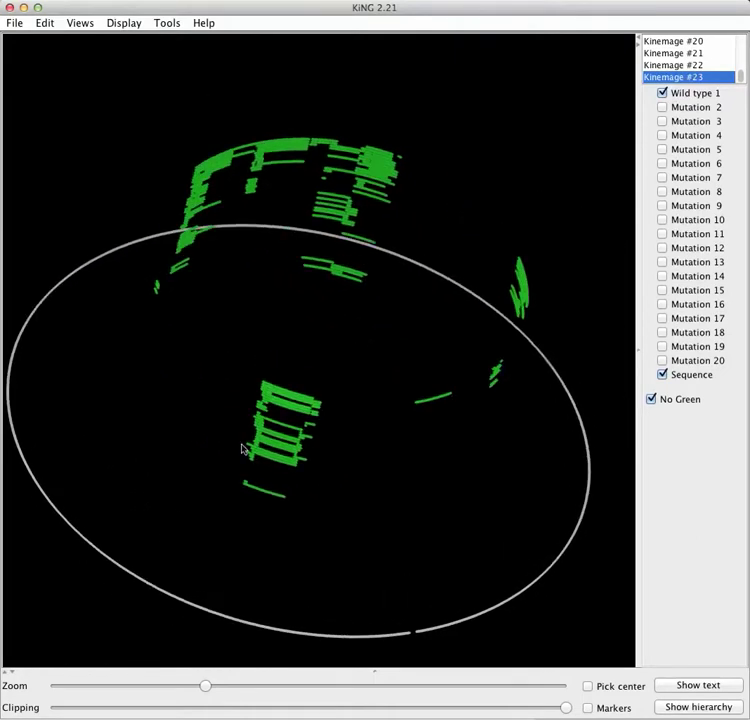
{"action": "left_click", "coordinate": [662, 107]}
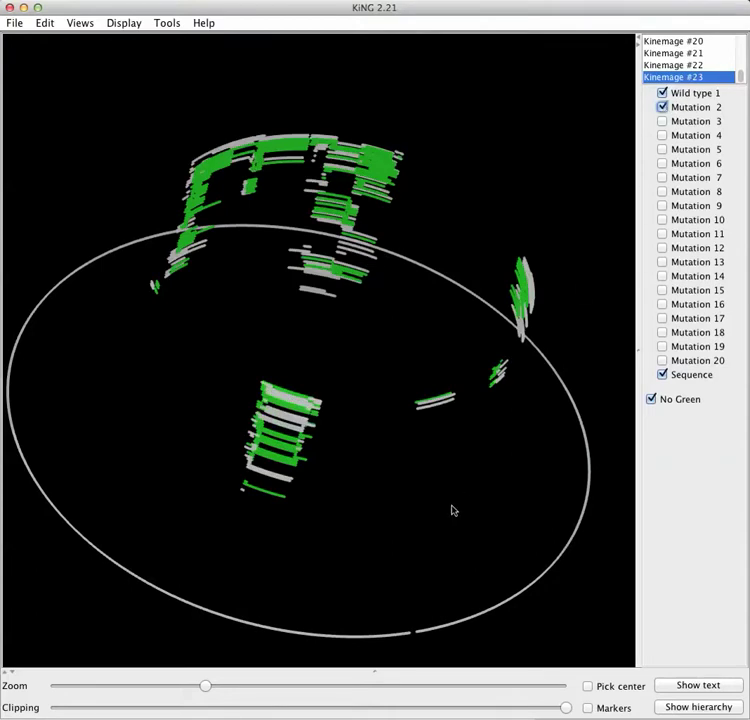
{"action": "left_click_drag", "start_coordinate": [442, 504], "coordinate": [278, 439]}
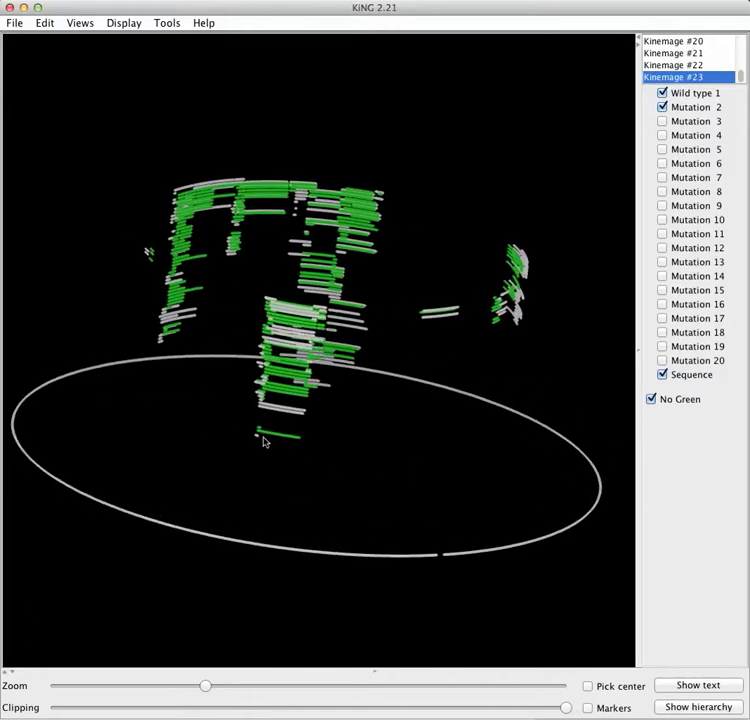
{"action": "left_click", "coordinate": [662, 93]}
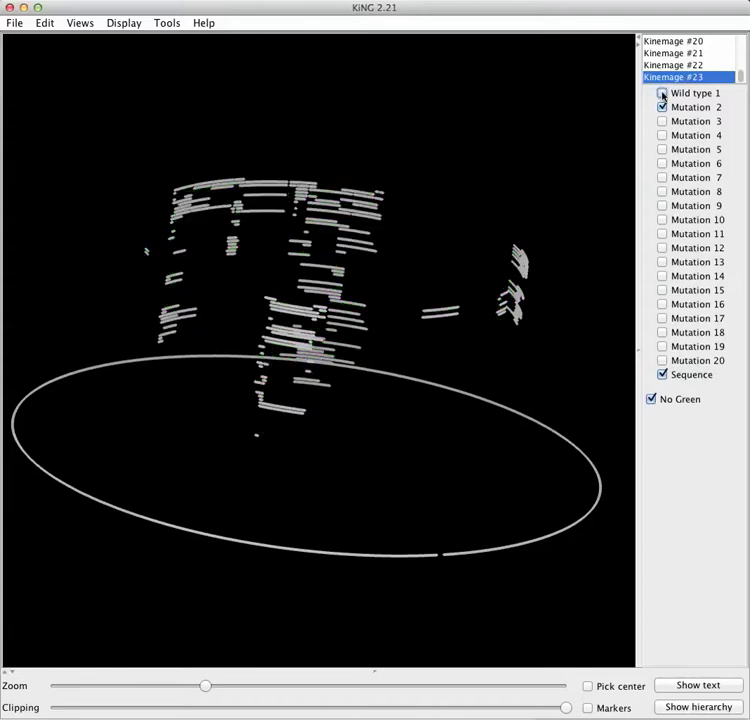
Show Wild type 1 again and tilt the plot top-down to compare it with Mutation 2.
{"action": "left_click", "coordinate": [662, 93]}
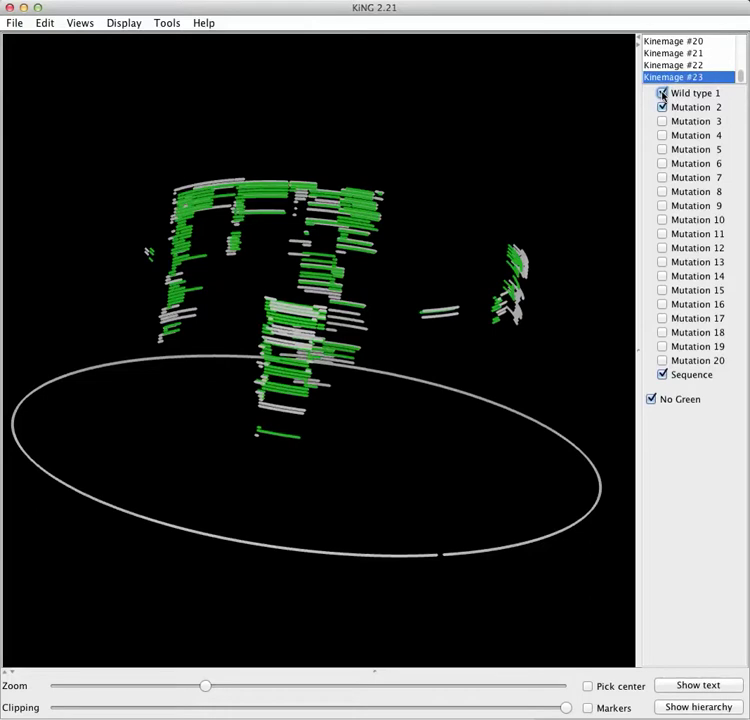
{"action": "left_click_drag", "start_coordinate": [397, 440], "coordinate": [385, 497]}
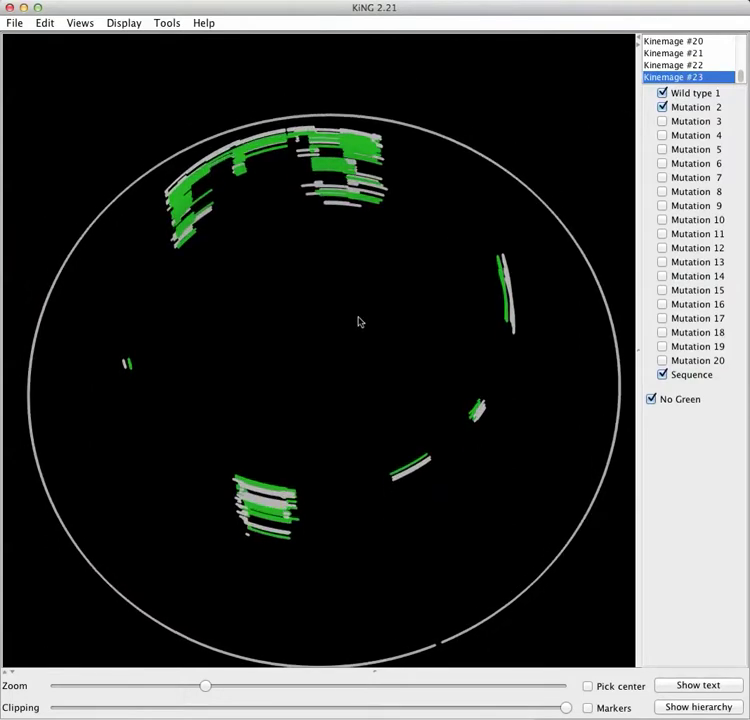
{"action": "left_click_drag", "start_coordinate": [360, 321], "coordinate": [357, 305]}
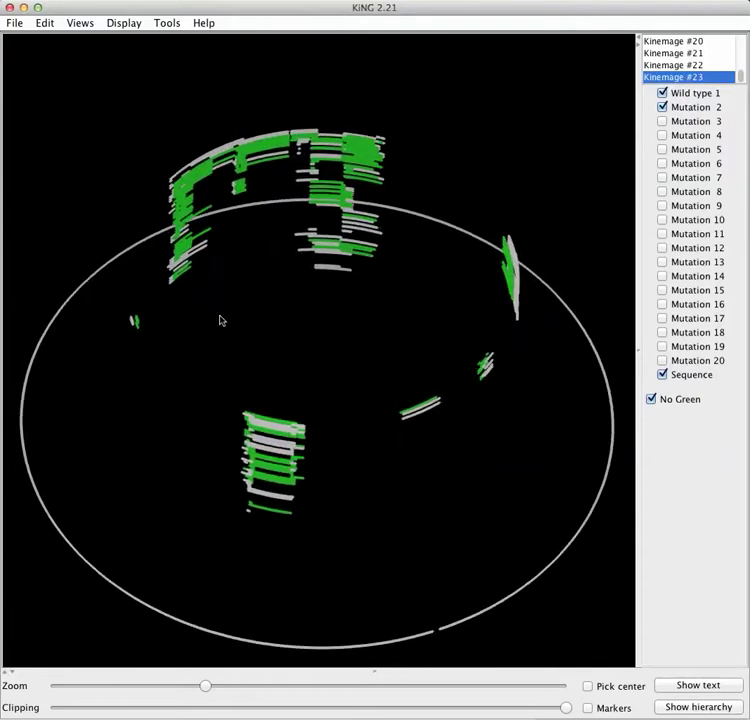
{"action": "left_click_drag", "start_coordinate": [222, 307], "coordinate": [218, 341]}
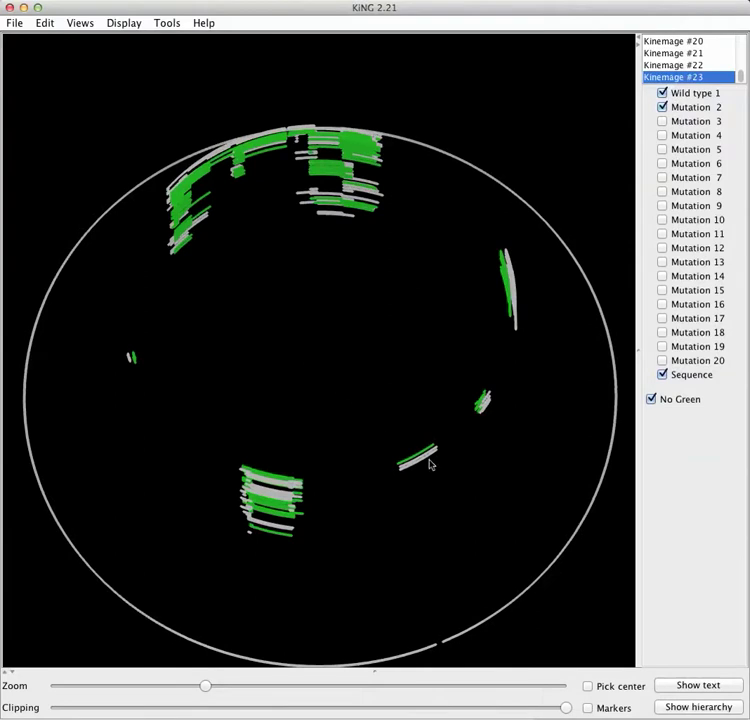